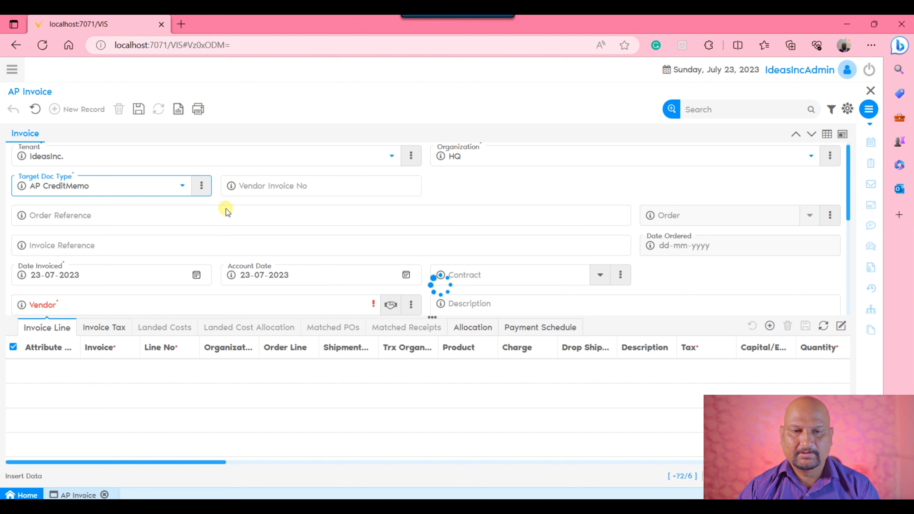
Open the AP CreditMemo target document type from the invoice and review its settings
left_click(202, 186)
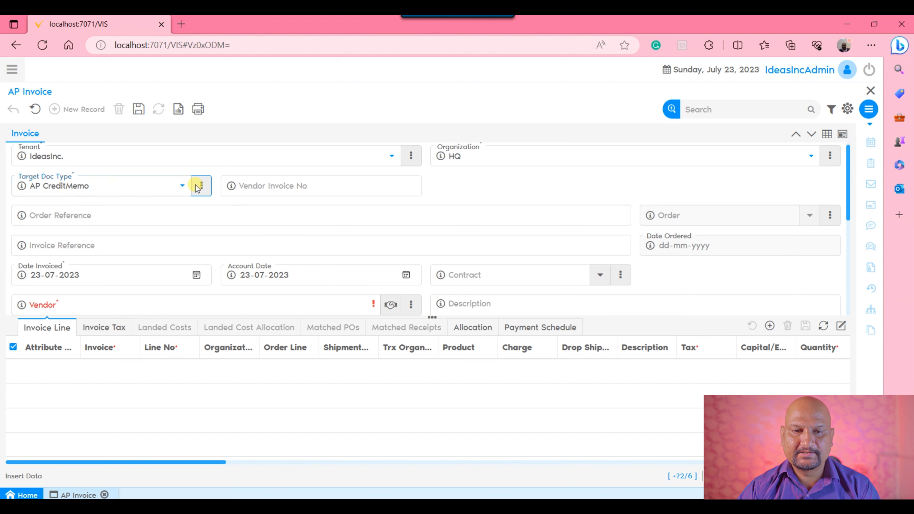
left_click(206, 212)
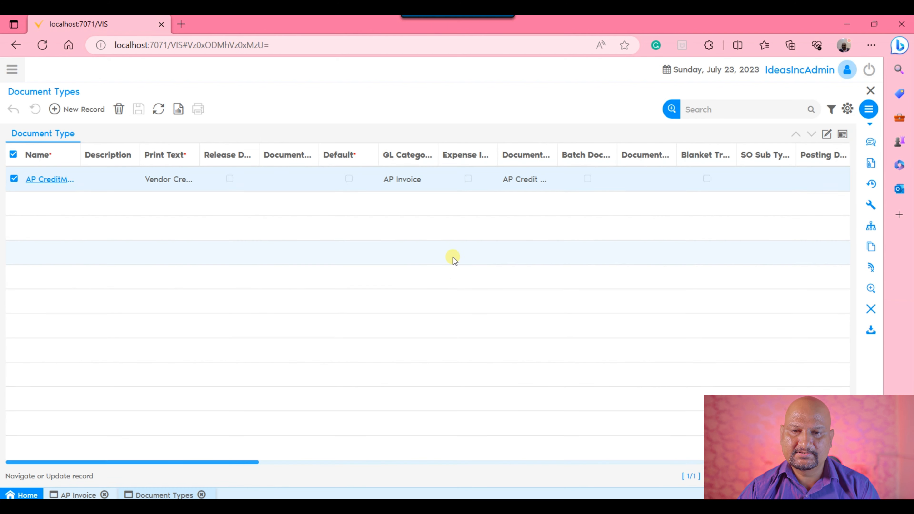
left_click(827, 134)
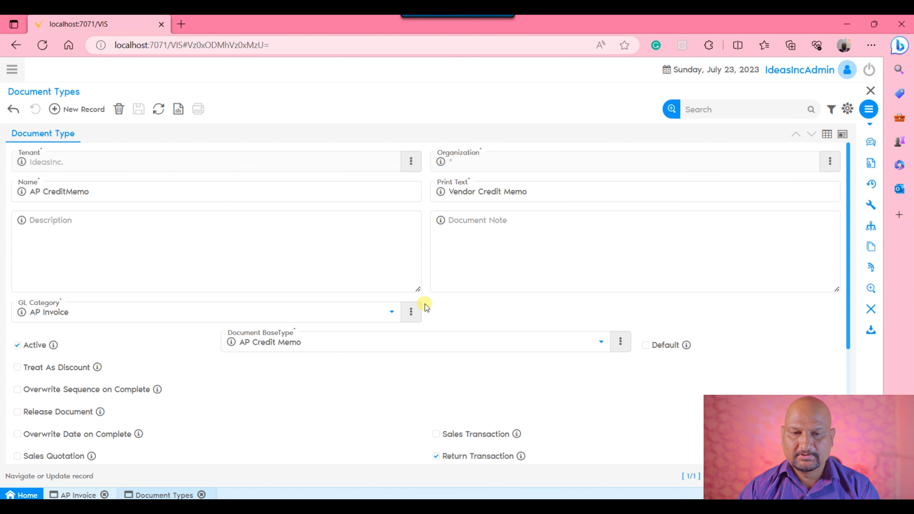
scroll(515, 278, "down", 3)
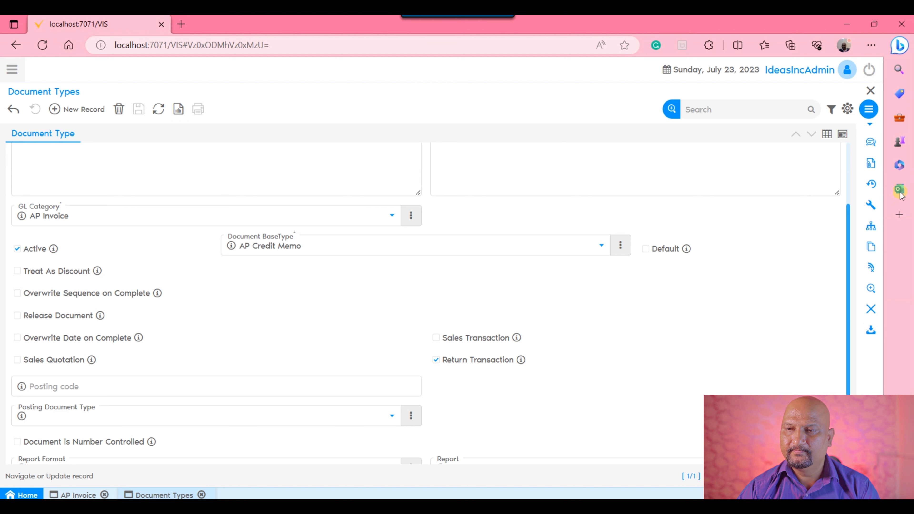
left_click(871, 91)
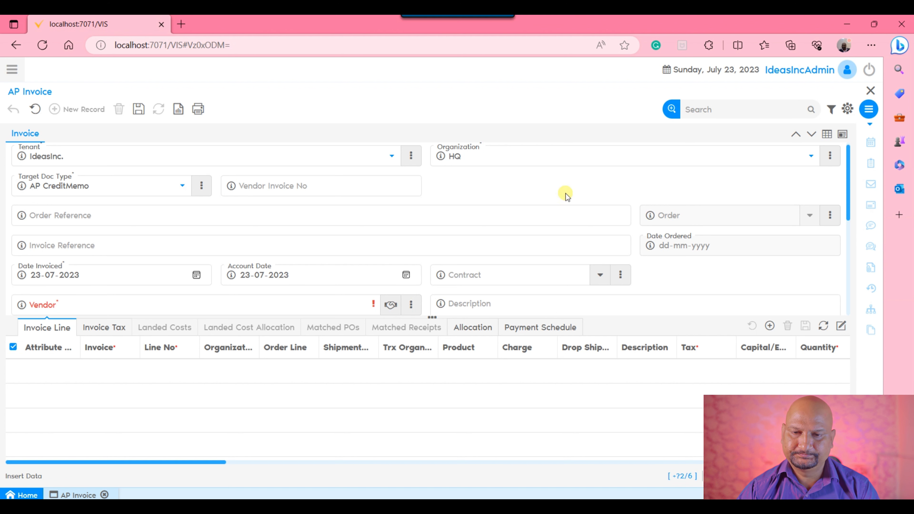
Select Data Systems as the vendor of the AP credit memo
scroll(466, 221, "down", 2)
scroll(466, 220, "down", 1)
left_click(168, 260)
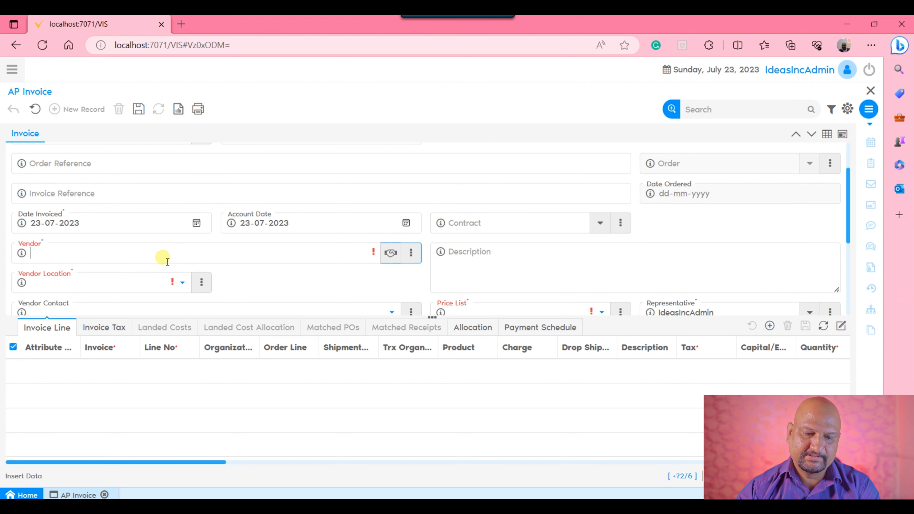
type("data")
key("Down")
key("Return")
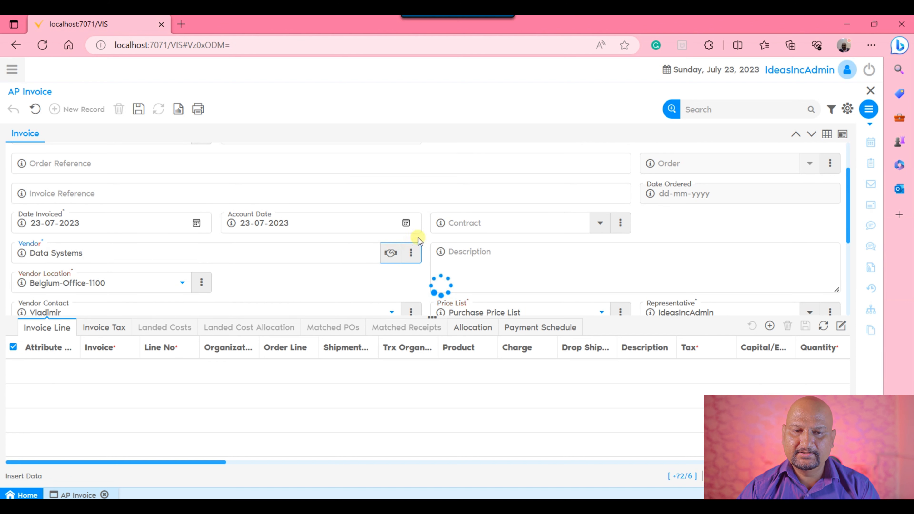
Set the payment method under Delivery & Invoicing to Check and save the invoice header
scroll(467, 243, "down", 1)
scroll(469, 245, "down", 7)
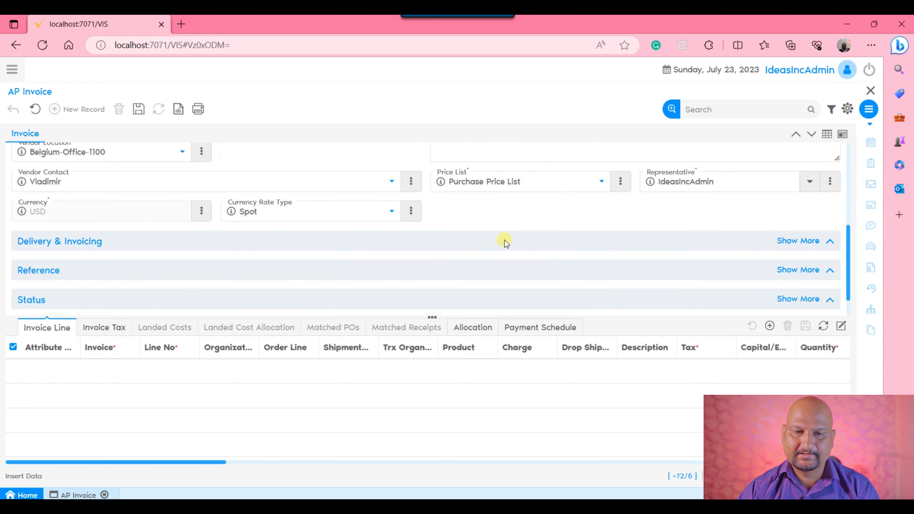
left_click(418, 222)
scroll(468, 228, "down", 2)
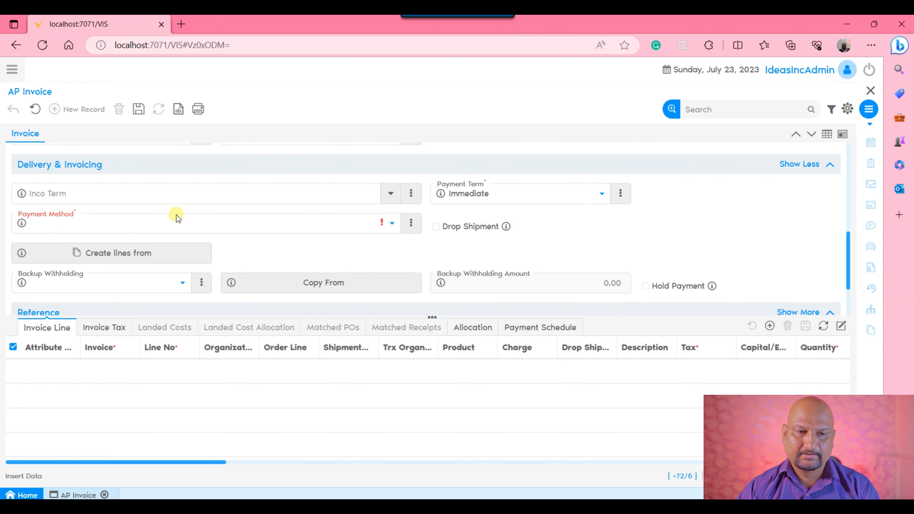
left_click(202, 224)
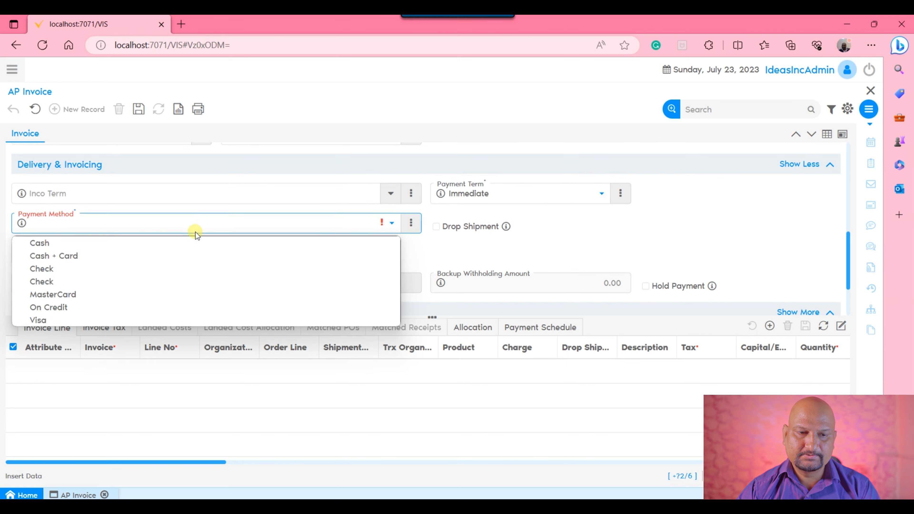
left_click(76, 279)
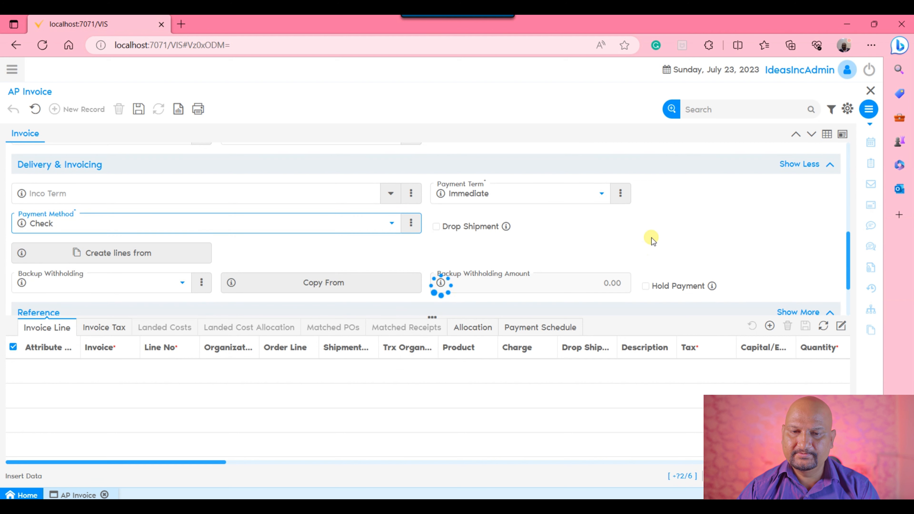
left_click(138, 109)
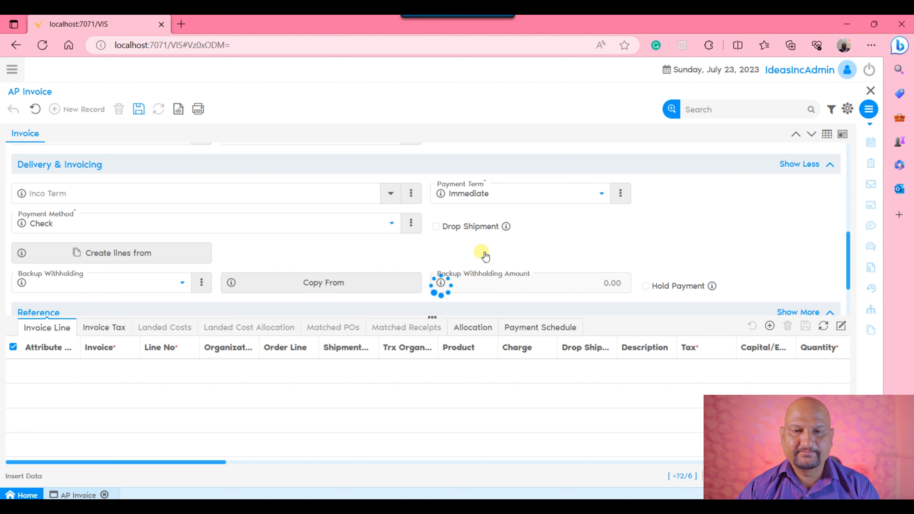
Add a new invoice line and set its charge to Rent
scroll(481, 251, "up", 5)
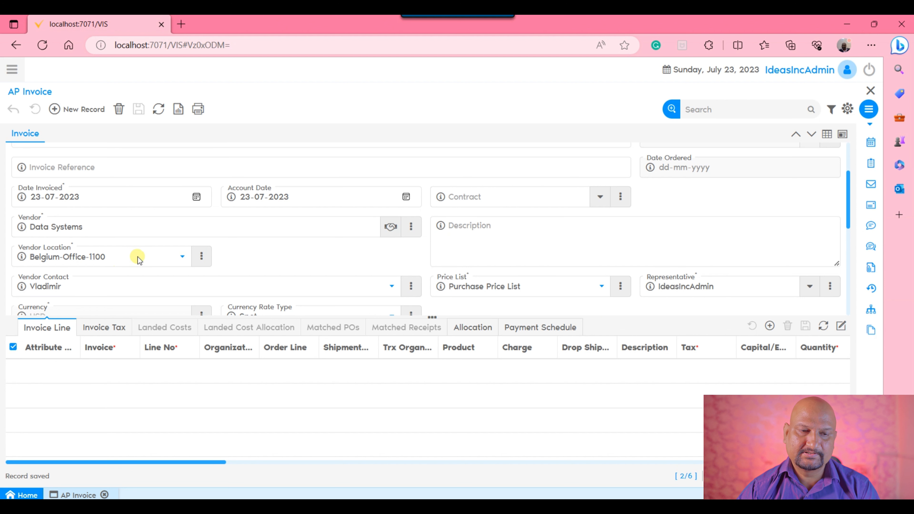
left_click(50, 328)
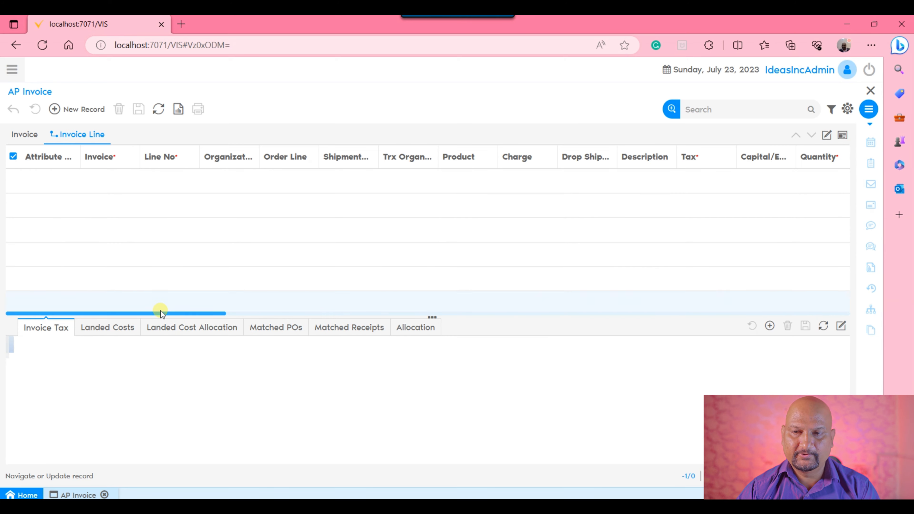
left_click(835, 138)
left_click_drag(97, 109, 101, 109)
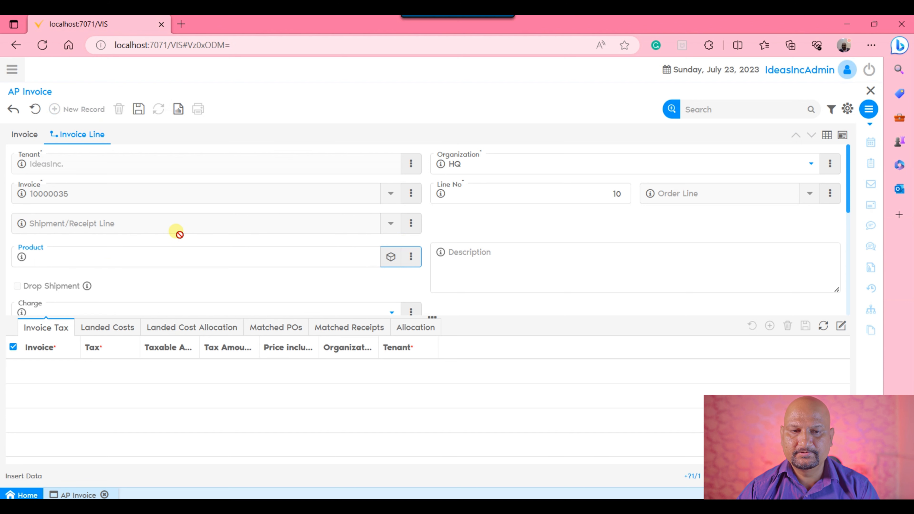
scroll(178, 233, "down", 3)
left_click(174, 214)
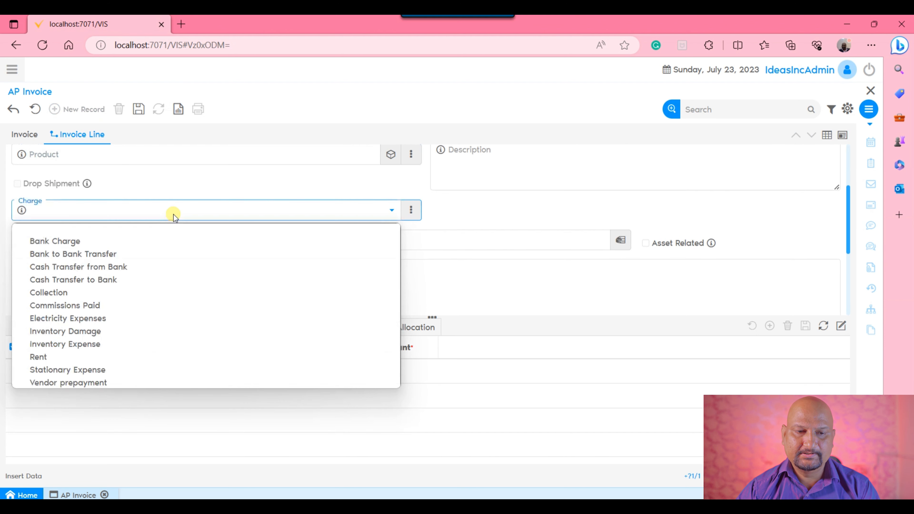
left_click(58, 358)
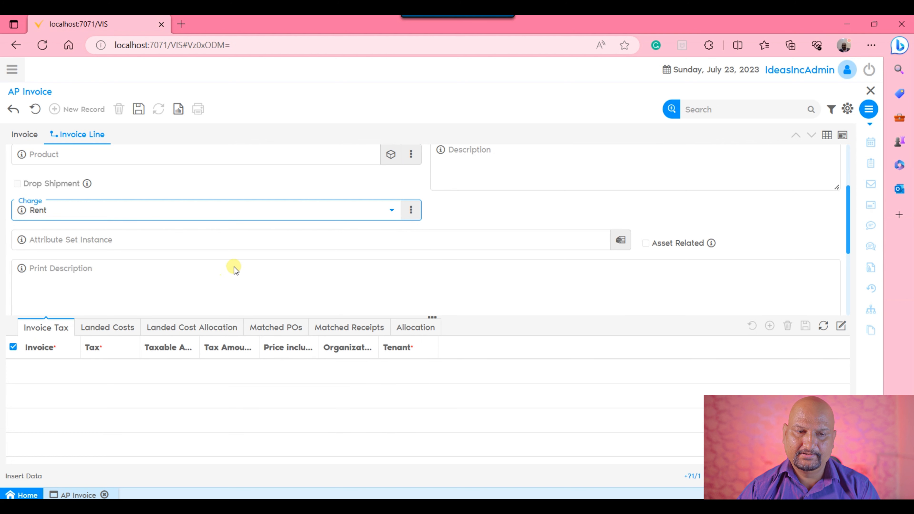
Set the invoice line's price to 50 in the Amounts section
scroll(241, 252, "down", 4)
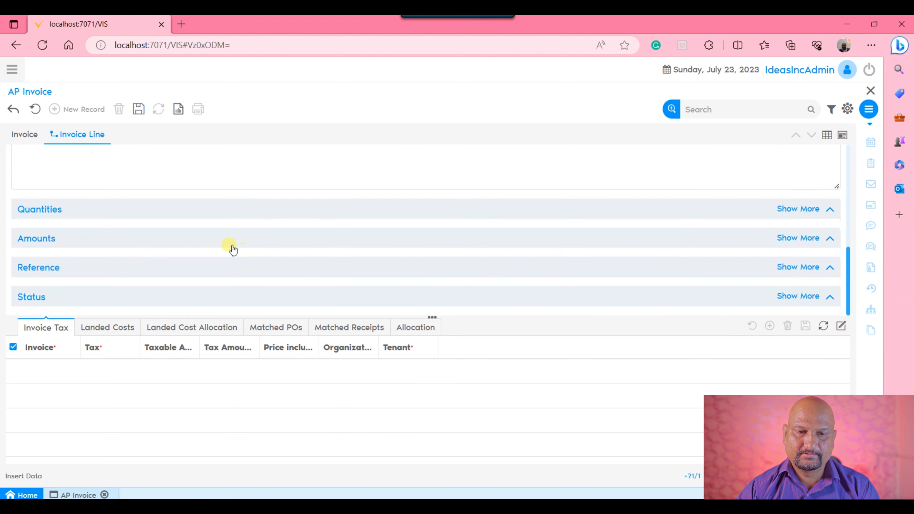
left_click(233, 249)
left_click(418, 190)
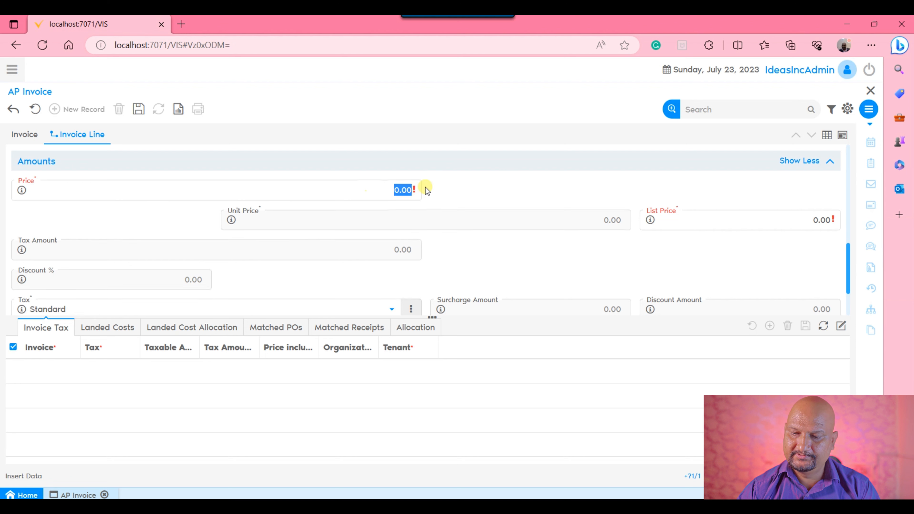
type("50")
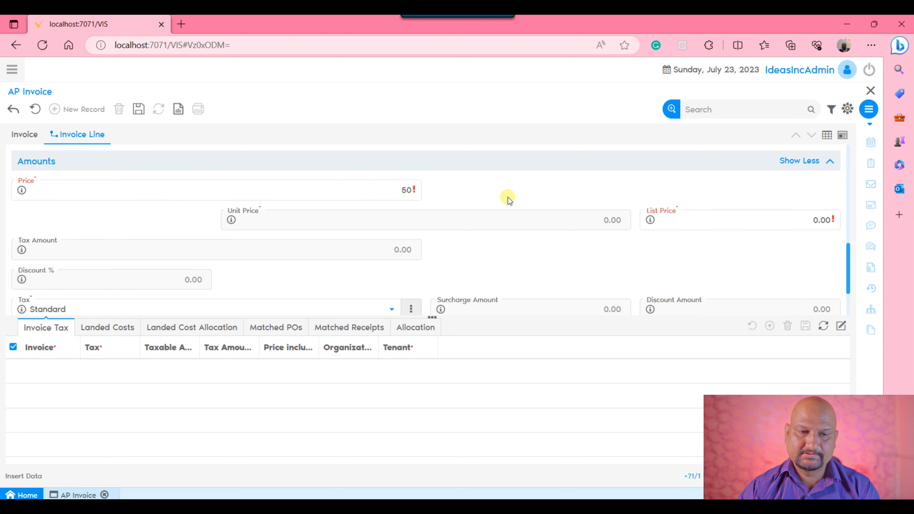
Set the line's tax to VAT @ 4% and save the line
left_click(251, 292)
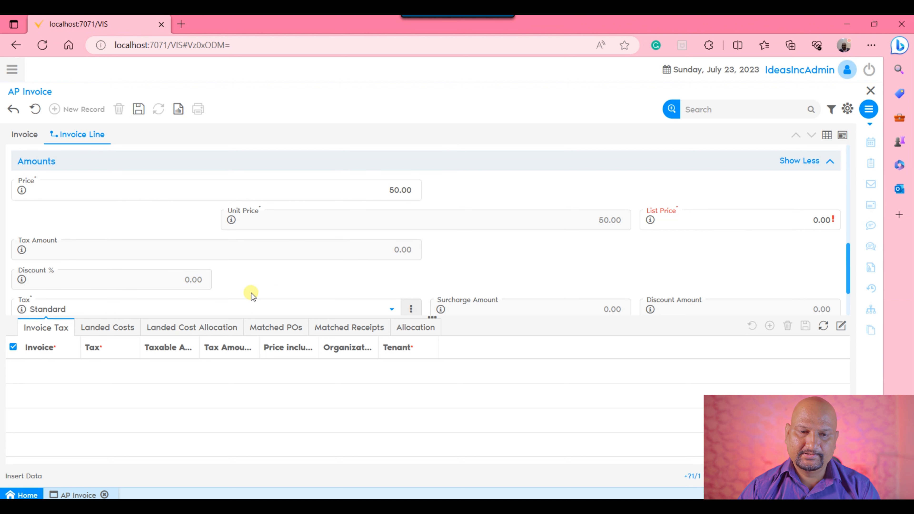
left_click(247, 306)
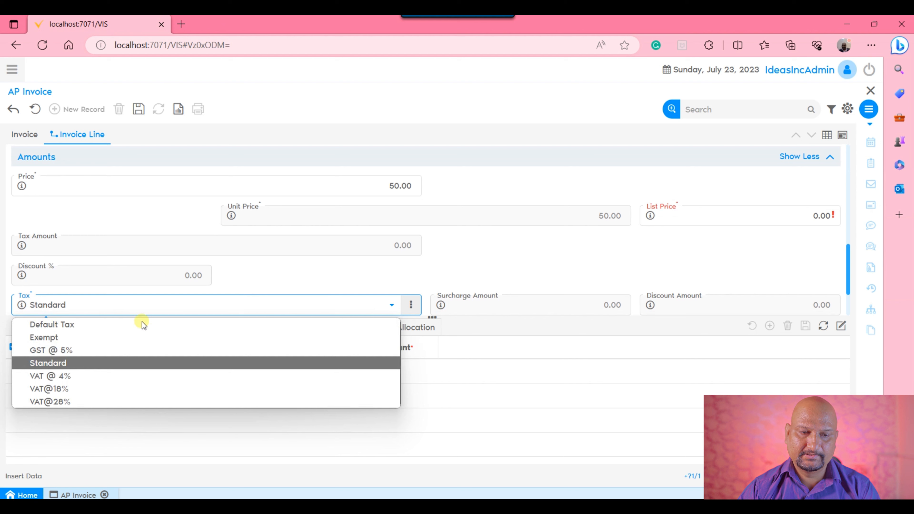
left_click(41, 376)
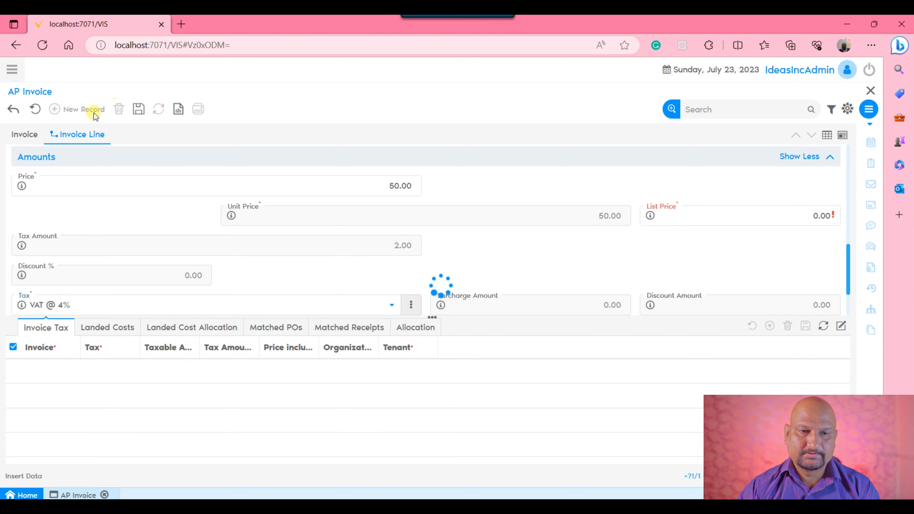
left_click(140, 109)
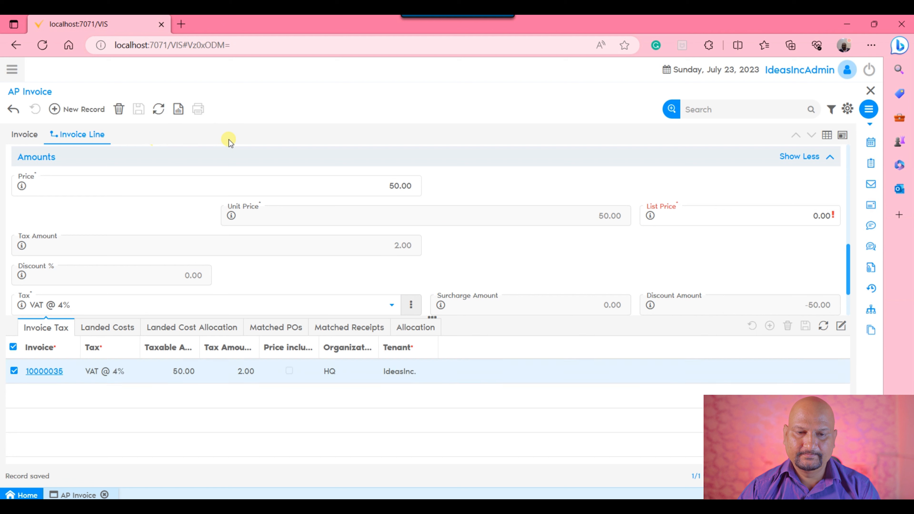
Return to the invoice header and review the credit memo's posting
left_click(25, 136)
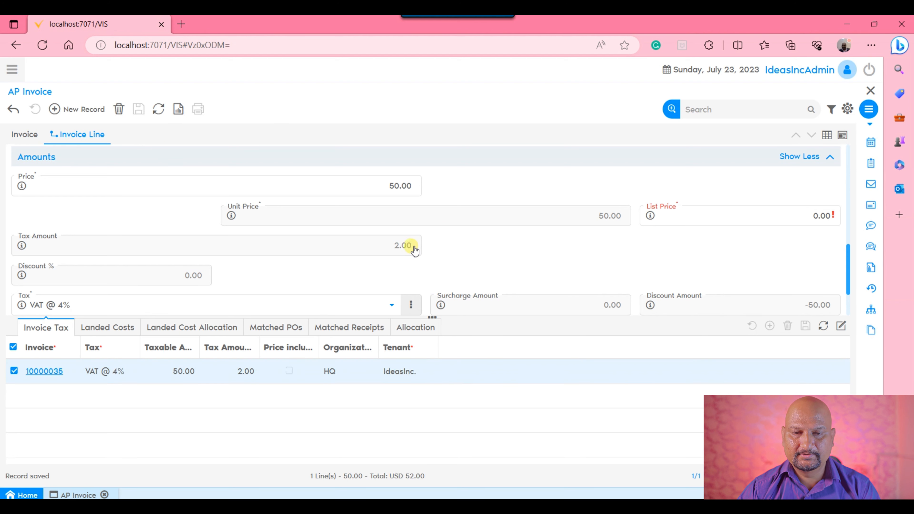
scroll(576, 201, "down", 10)
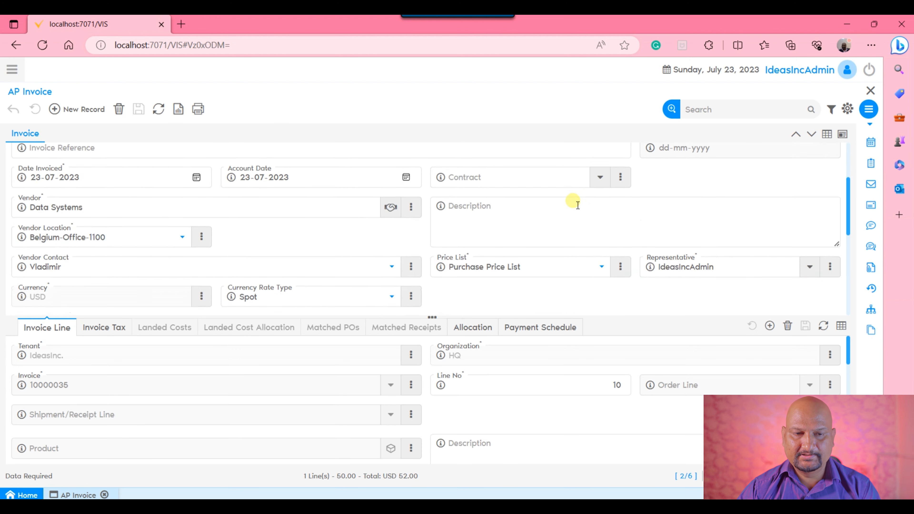
left_click(187, 294)
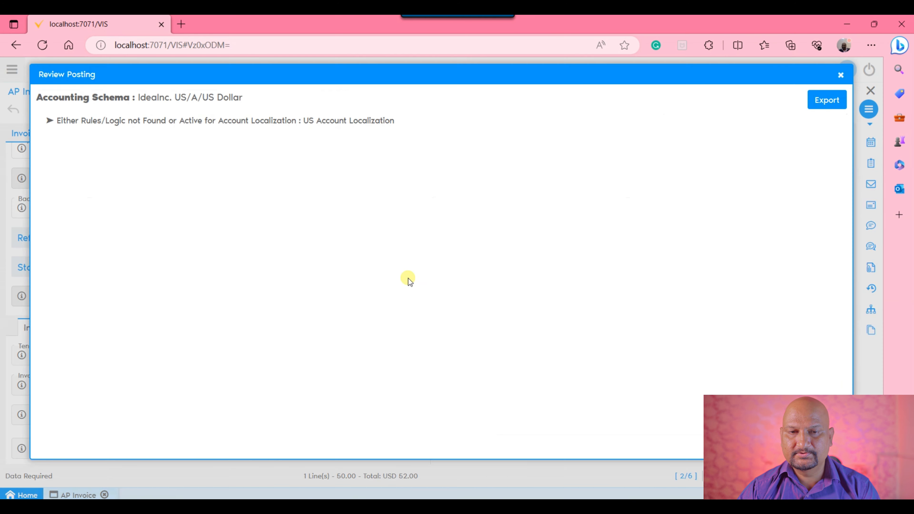
left_click(841, 74)
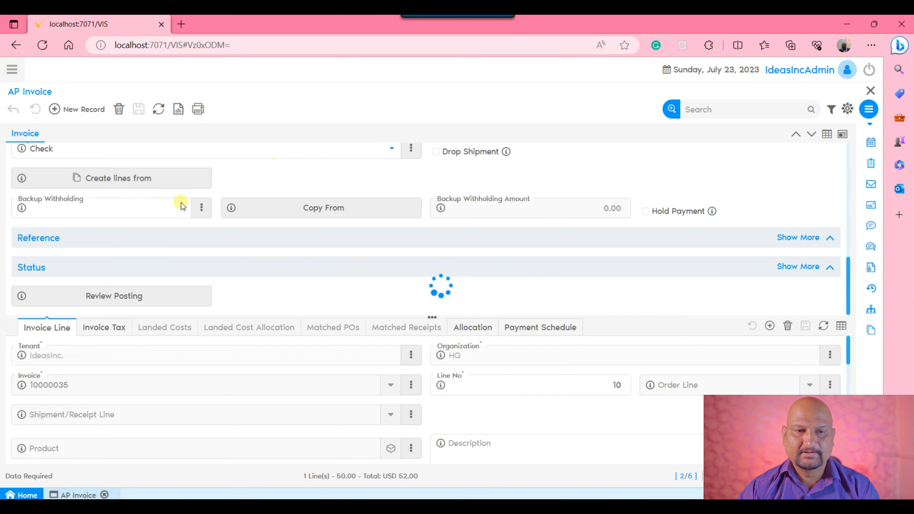
scroll(321, 265, "up", 3)
scroll(318, 262, "up", 5)
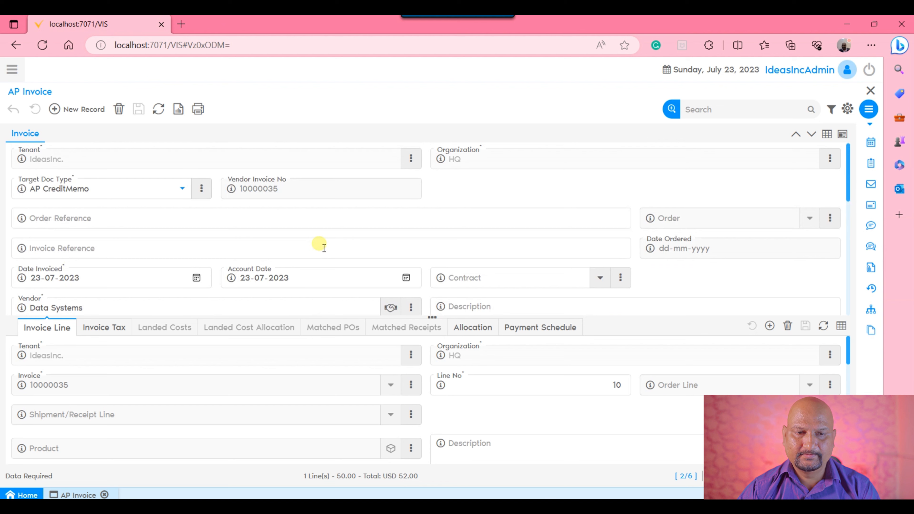
Open the AP CreditMemo document type, set its posting document type to AP CreditMemo, and save
left_click(202, 188)
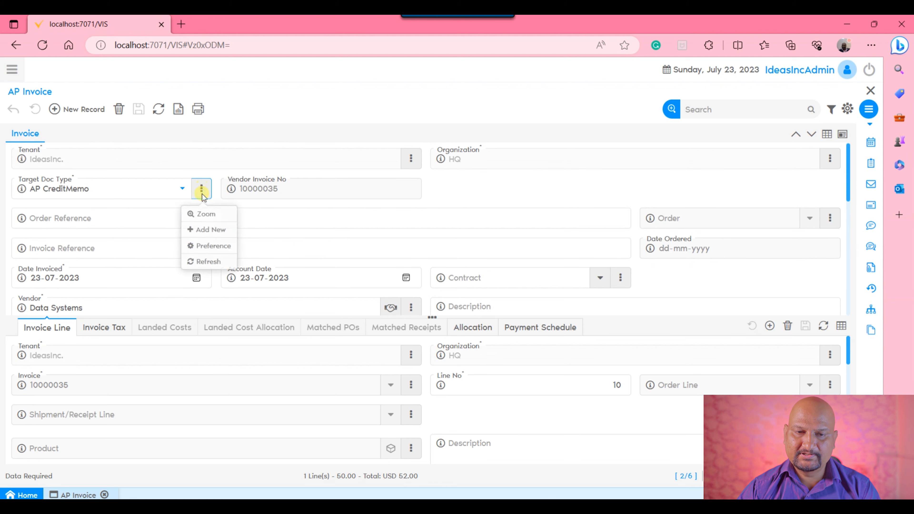
left_click(207, 212)
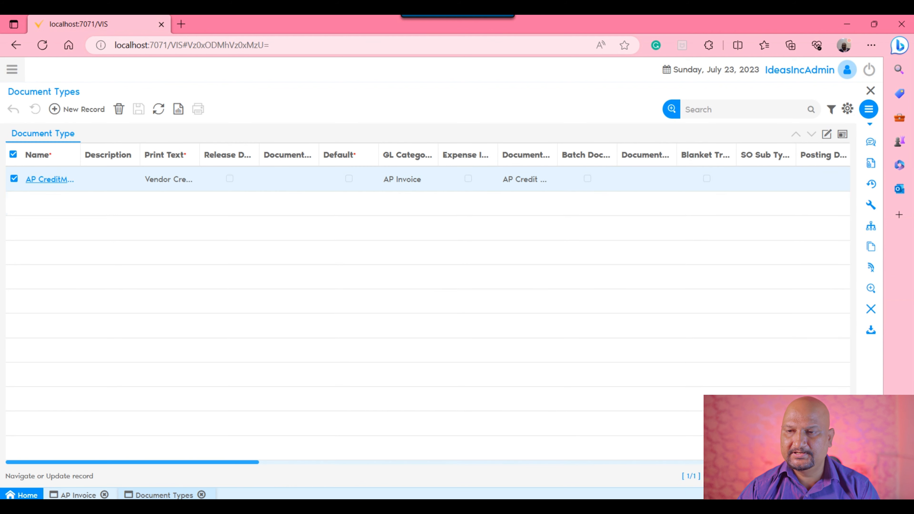
left_click(833, 141)
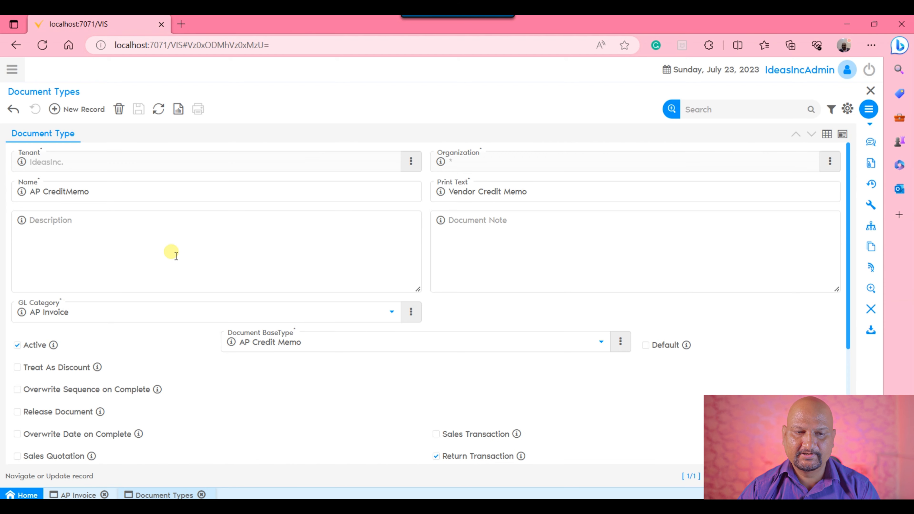
scroll(176, 252, "down", 5)
left_click(103, 332)
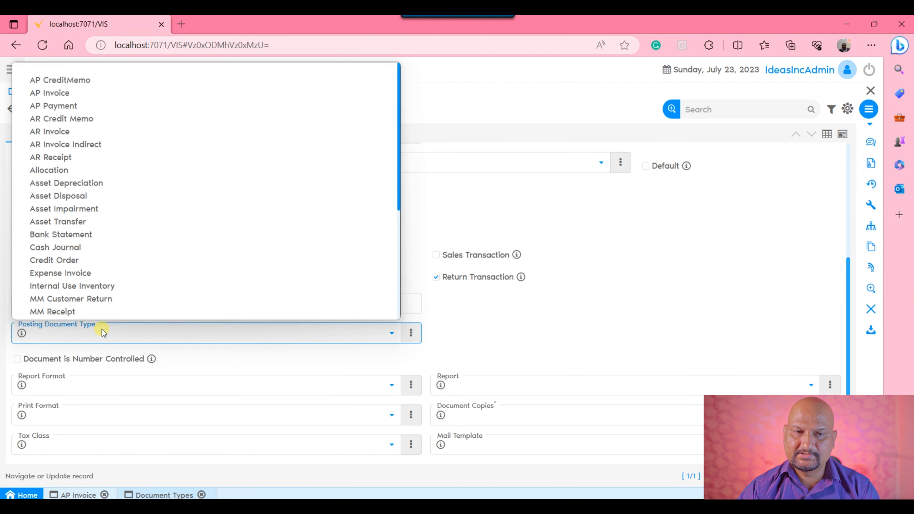
left_click(33, 68)
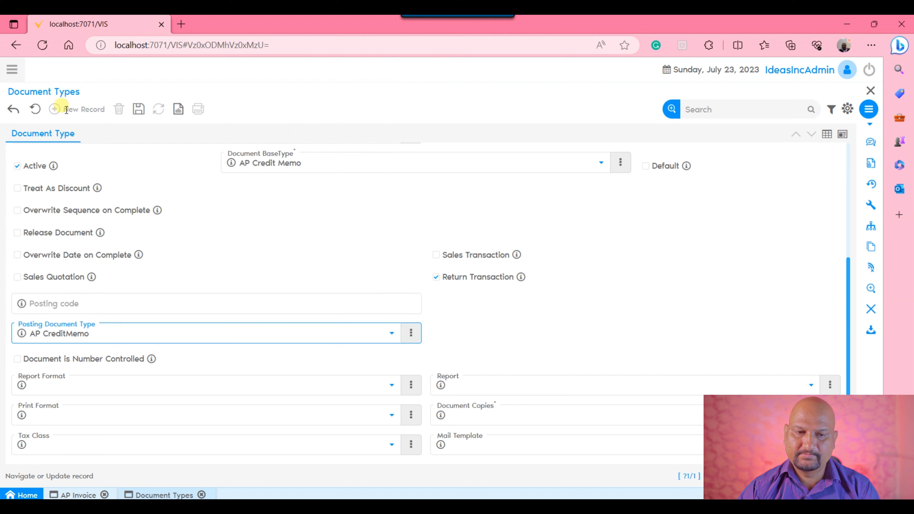
left_click(138, 109)
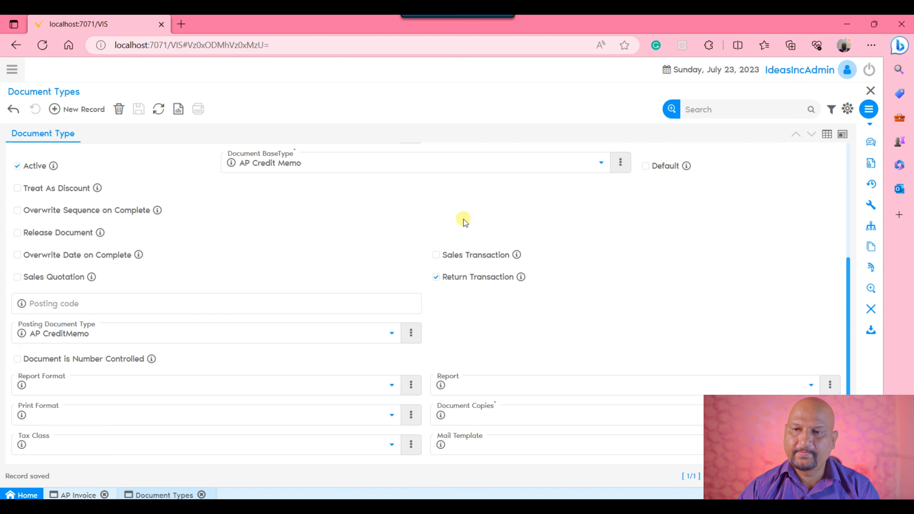
Close the document type window and examine the credit memo's posting entries, accounts, debits and credits
left_click(871, 91)
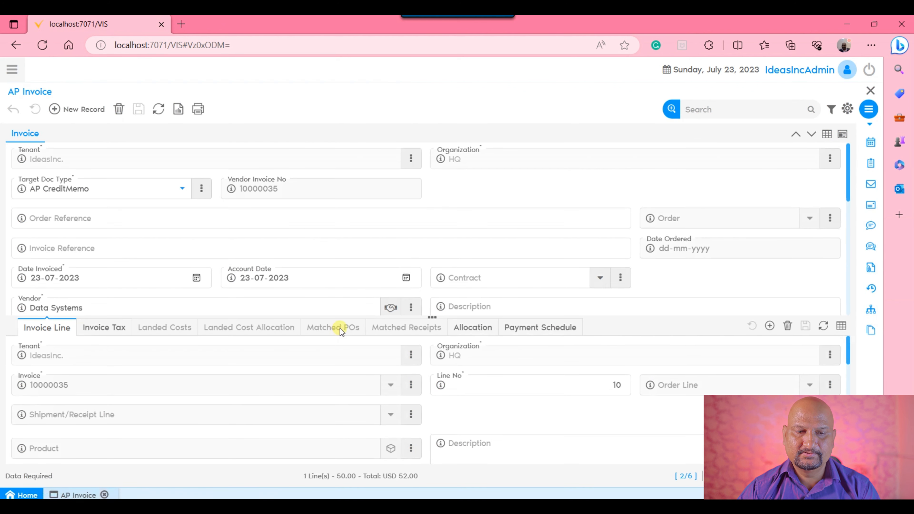
scroll(306, 252, "down", 6)
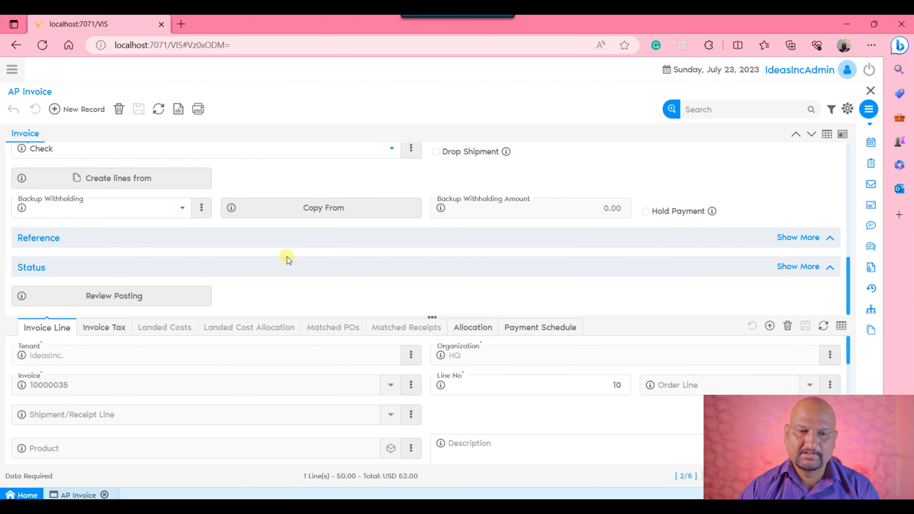
left_click(138, 297)
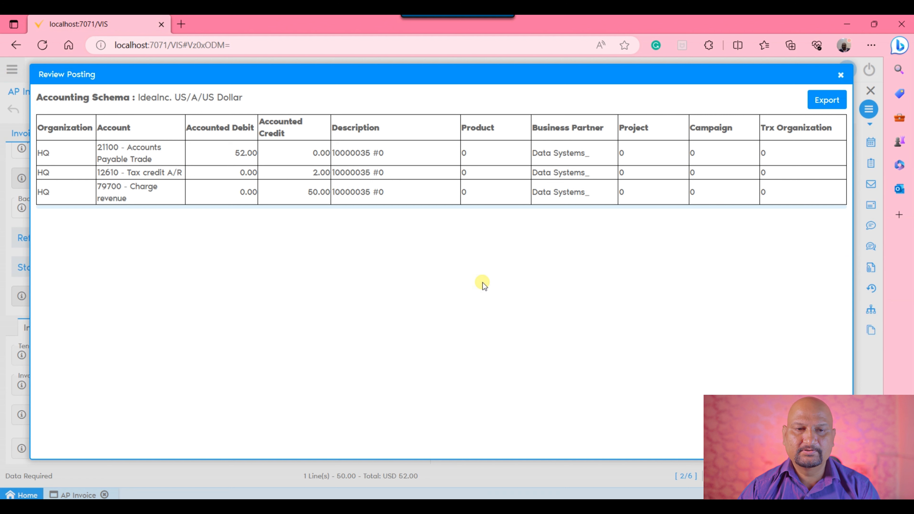
double_click(241, 154)
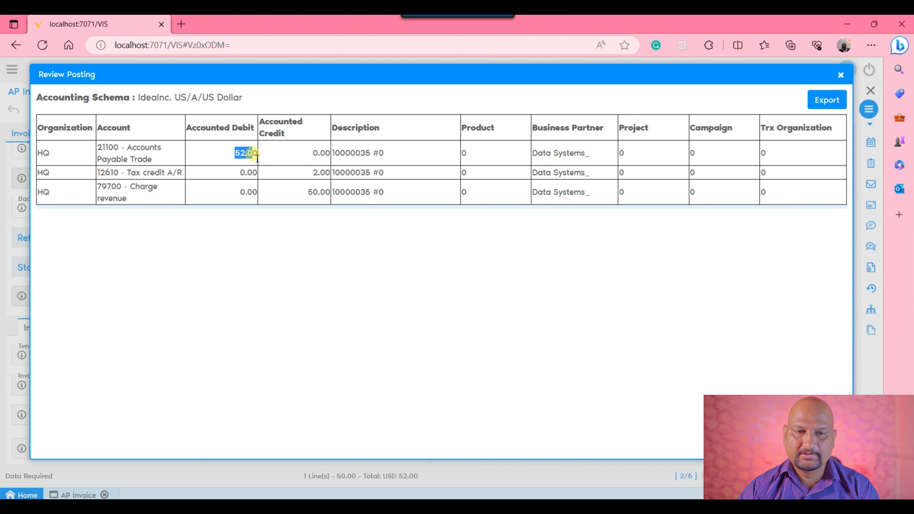
double_click(324, 174)
mouse_move(309, 192)
left_mouse_down()
mouse_move(356, 200)
mouse_move(320, 195)
left_mouse_up()
left_click(408, 268)
left_click_drag(129, 187, 348, 194)
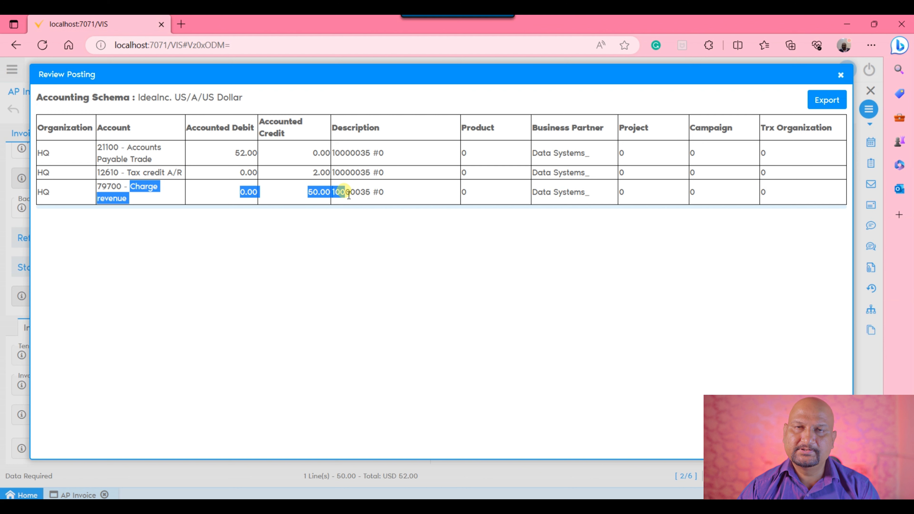
left_click(200, 279)
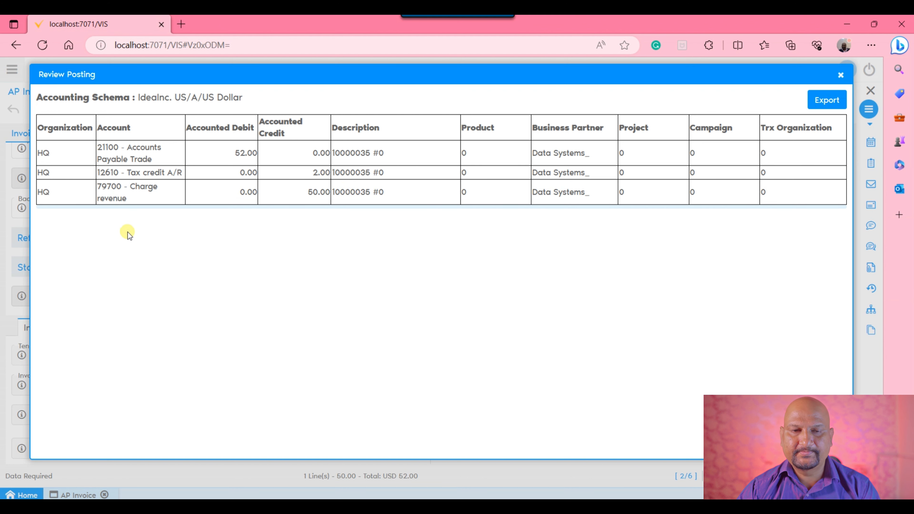
left_click_drag(99, 186, 510, 195)
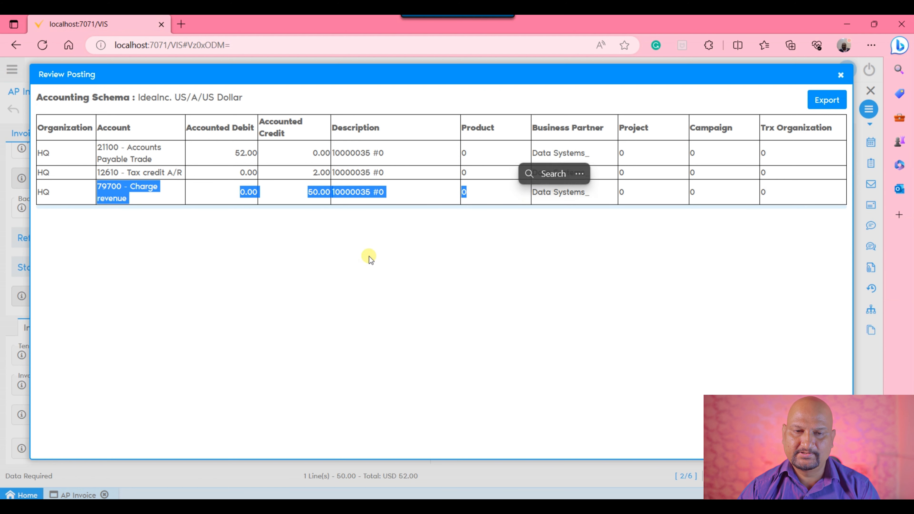
left_click(142, 200)
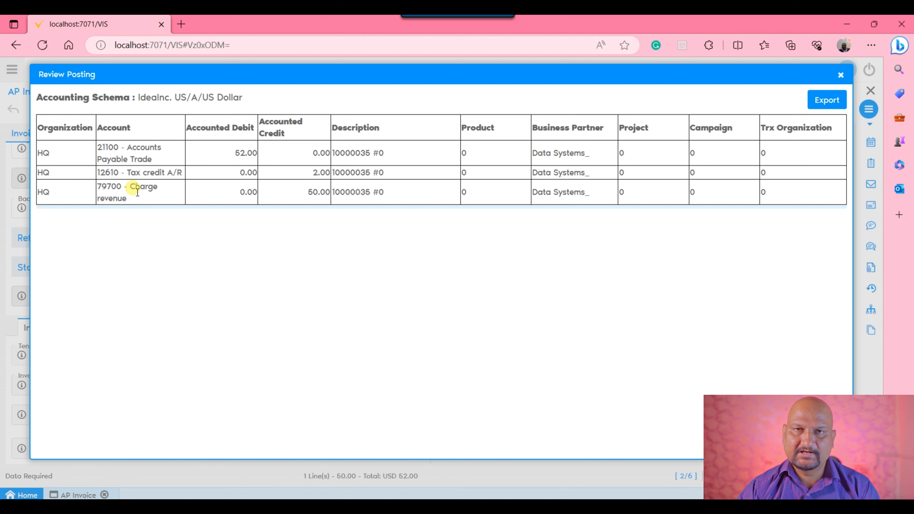
left_click(839, 77)
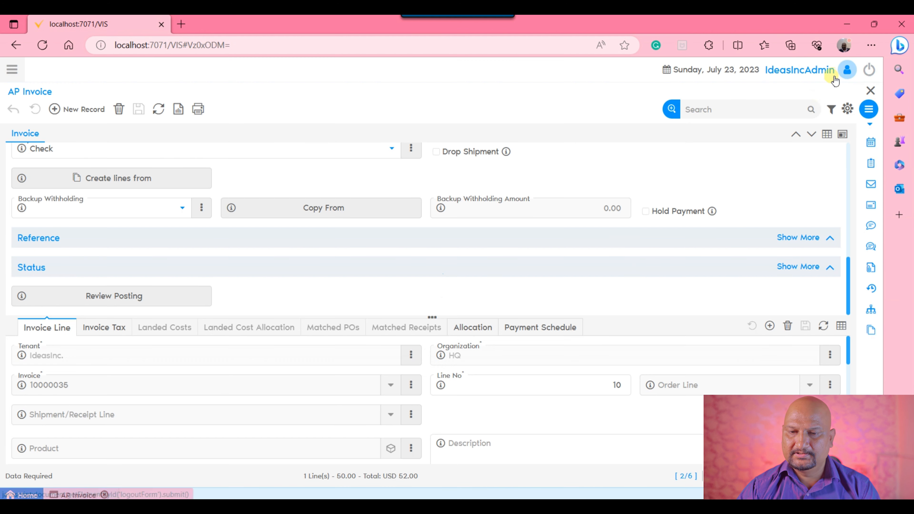
Complete the credit memo with the Complete document action
left_click(641, 268)
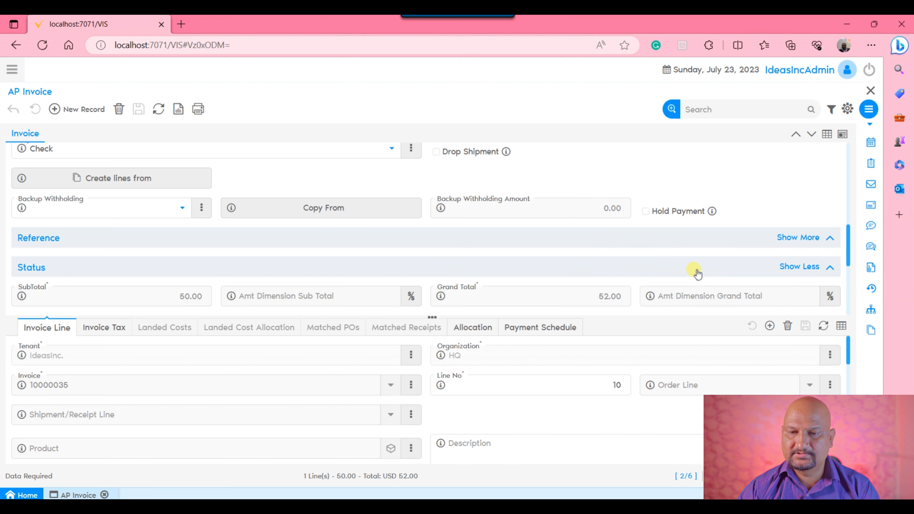
scroll(697, 262, "down", 3)
left_click(555, 232)
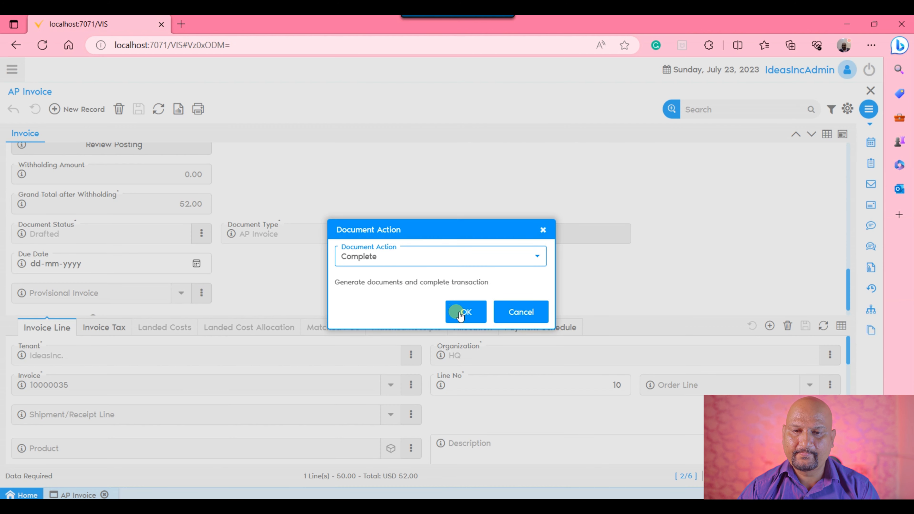
left_click(467, 312)
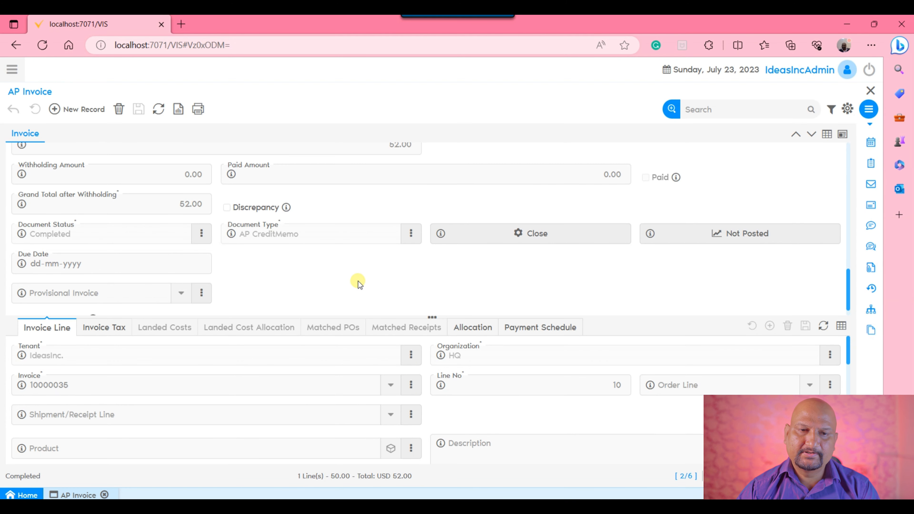
Print the completed credit memo to a PDF, view it, and return to the invoice window
left_click(198, 109)
left_click(200, 148)
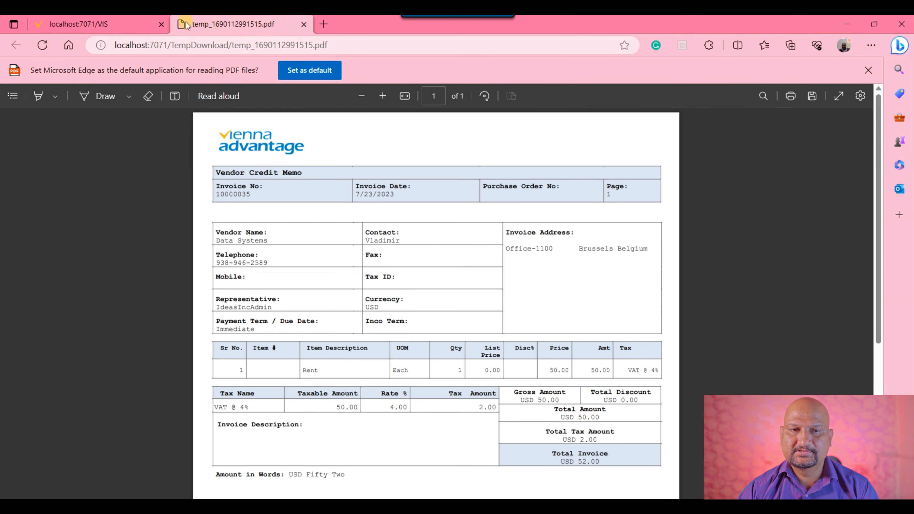
left_click(122, 16)
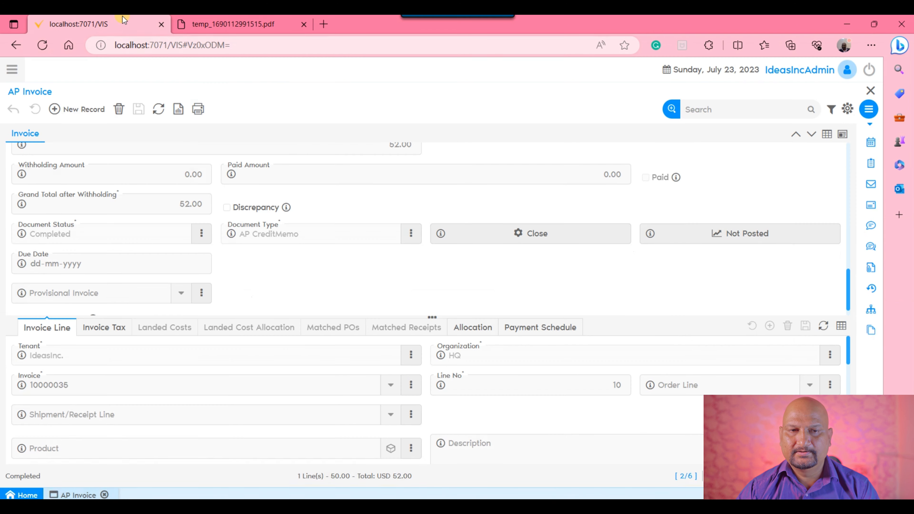
scroll(440, 290, "up", 10)
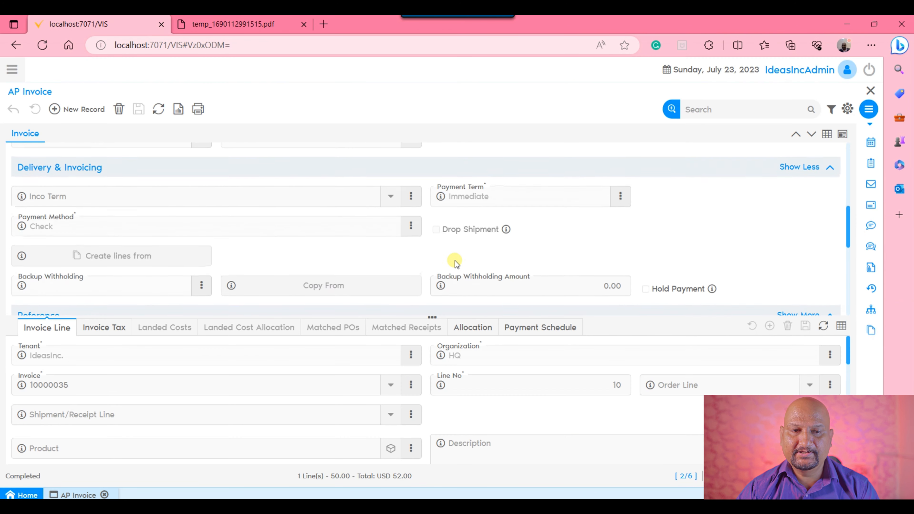
scroll(458, 265, "up", 5)
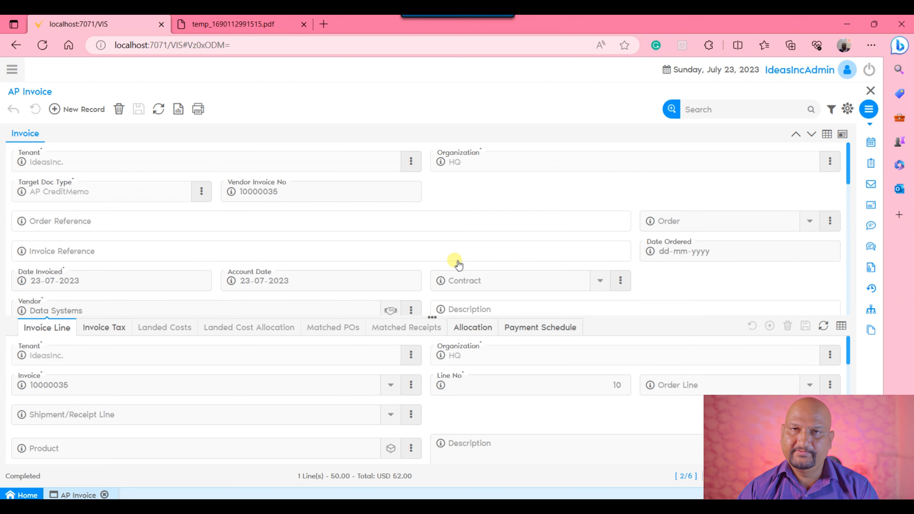